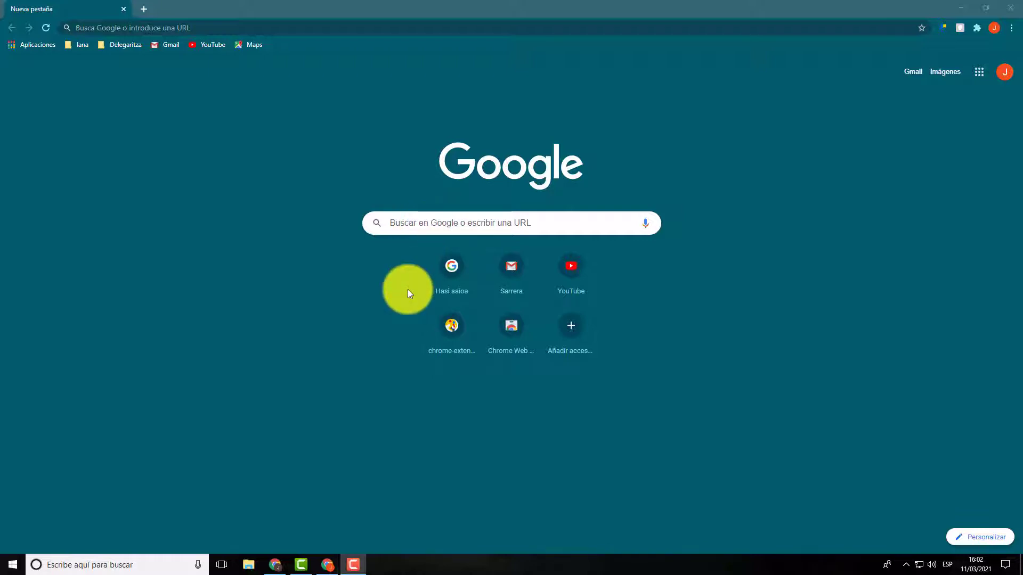
# Step: Open the wizer.me website and dismiss the translation offer
pyautogui.click(421, 224)
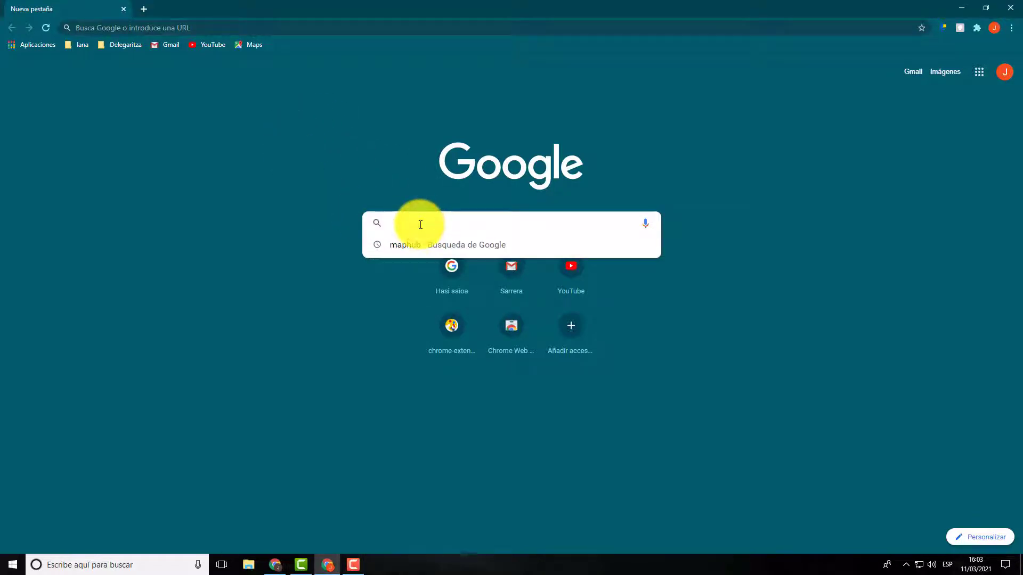
pyautogui.write('wizer')
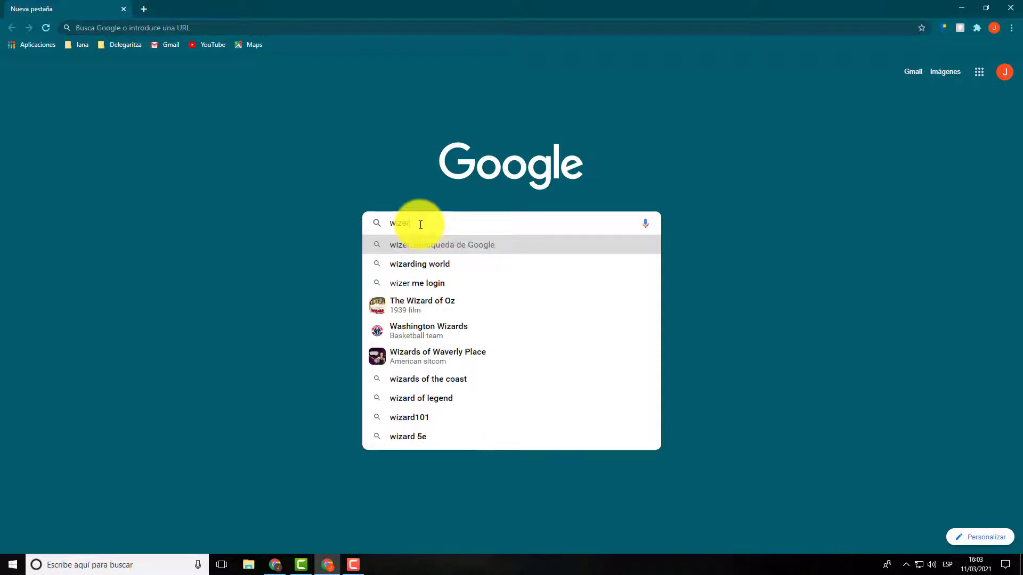
pyautogui.write('.me')
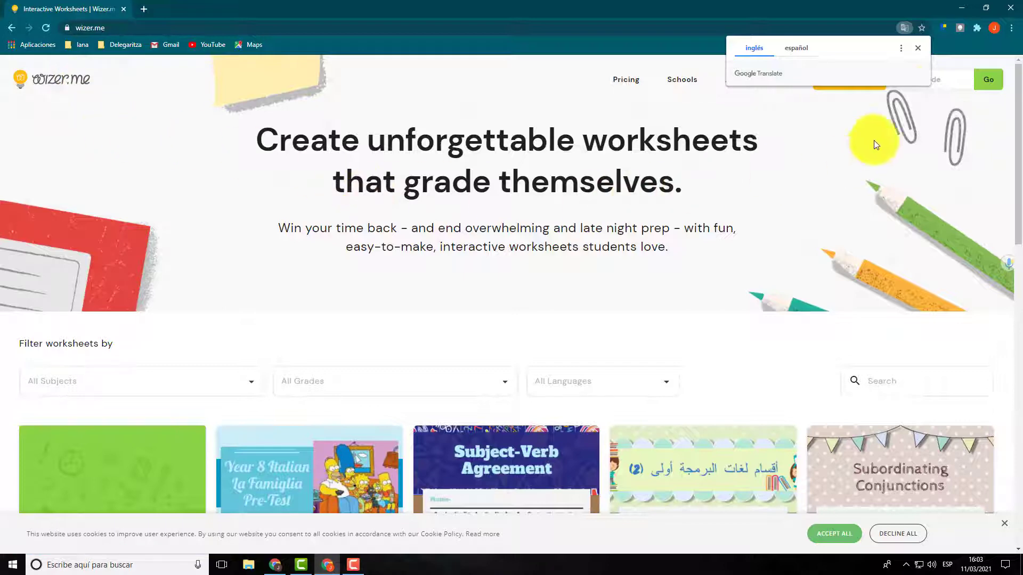
pyautogui.click(918, 47)
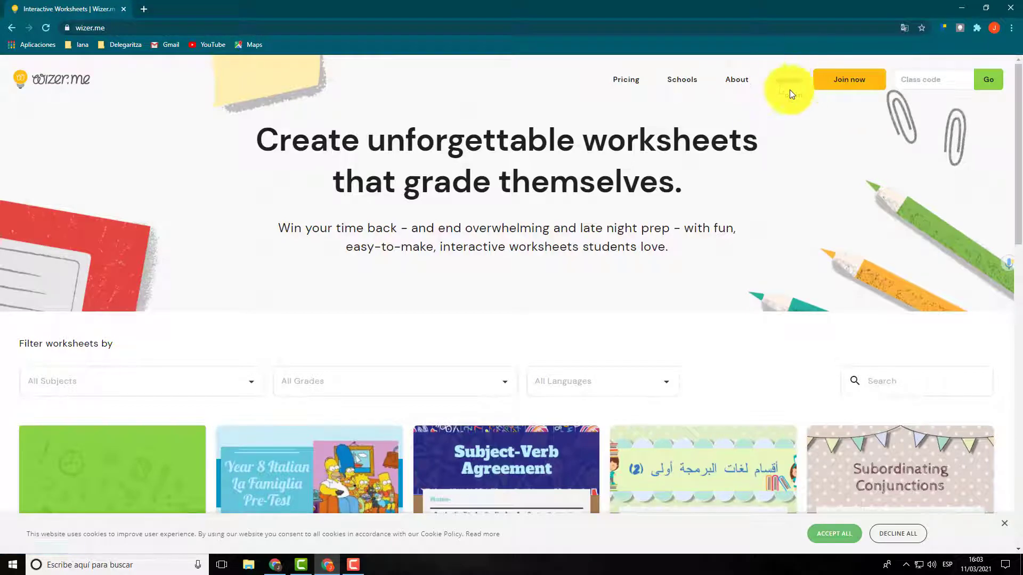
# Step: Sign up to Wizer as a teacher with the existing Google account
pyautogui.click(850, 82)
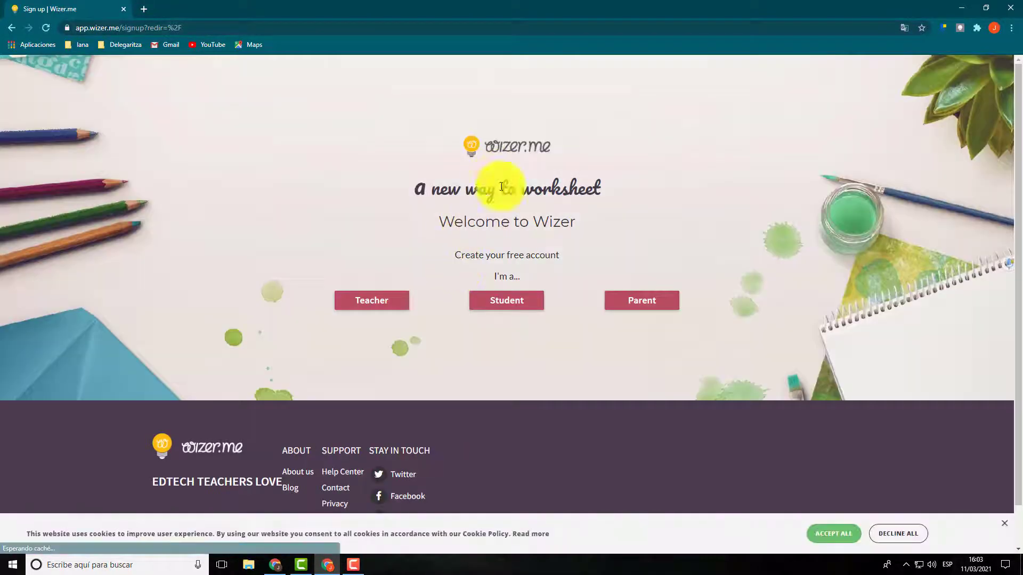
pyautogui.click(376, 303)
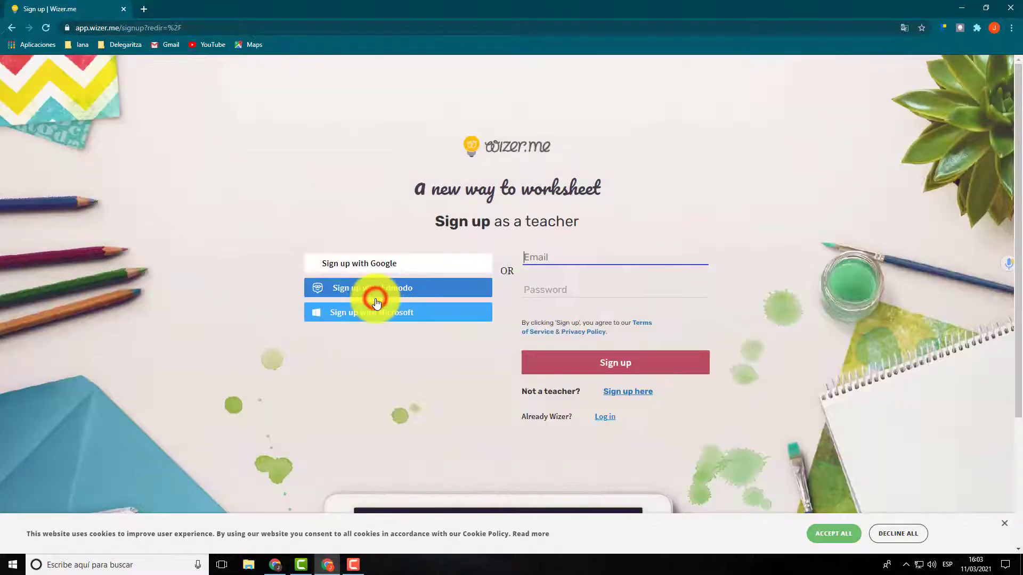
pyautogui.click(377, 264)
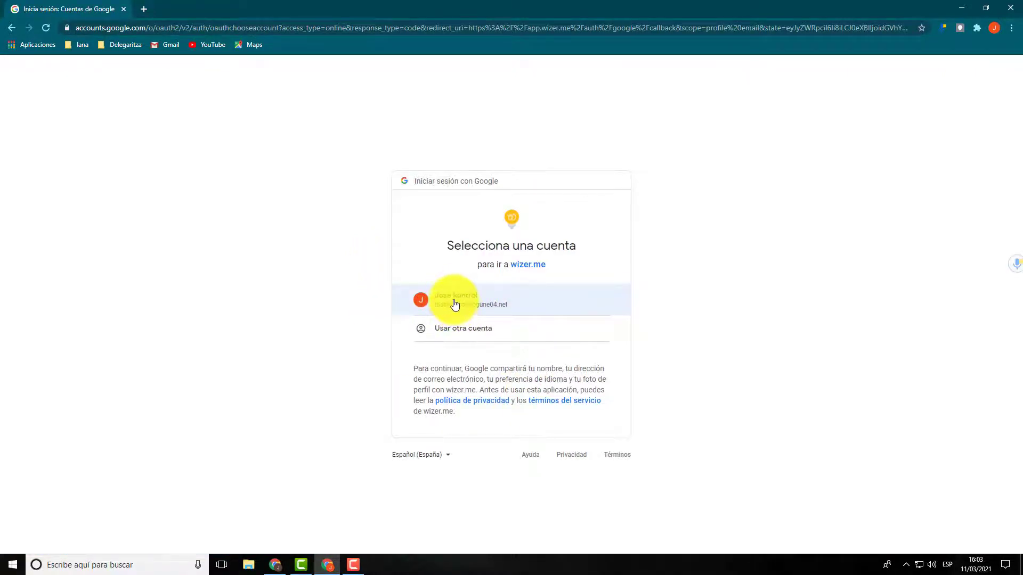
pyautogui.click(454, 304)
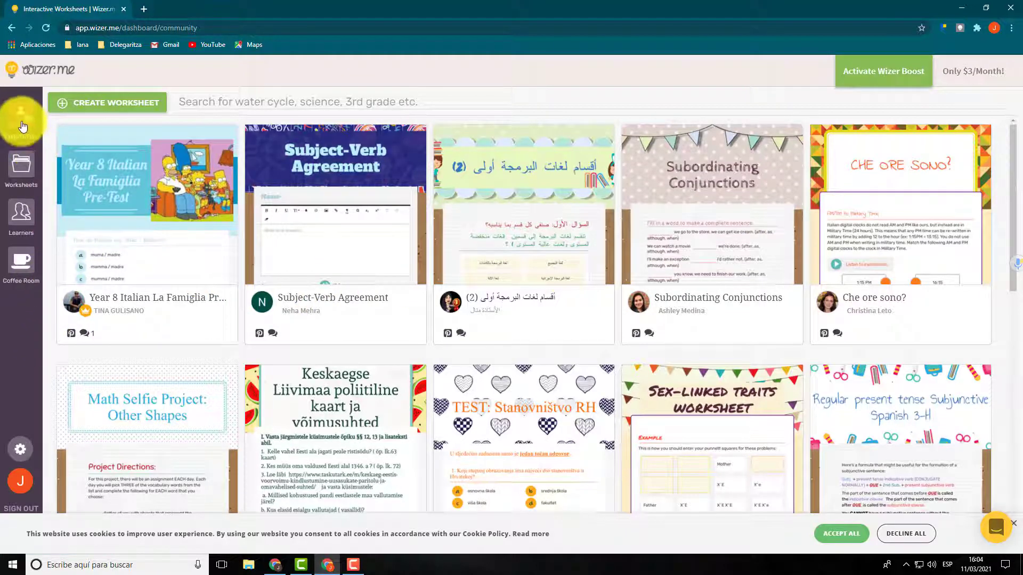
# Step: Browse the shared worksheets in the Community gallery and return to the start of the list
pyautogui.scroll(-5, 554, 304)
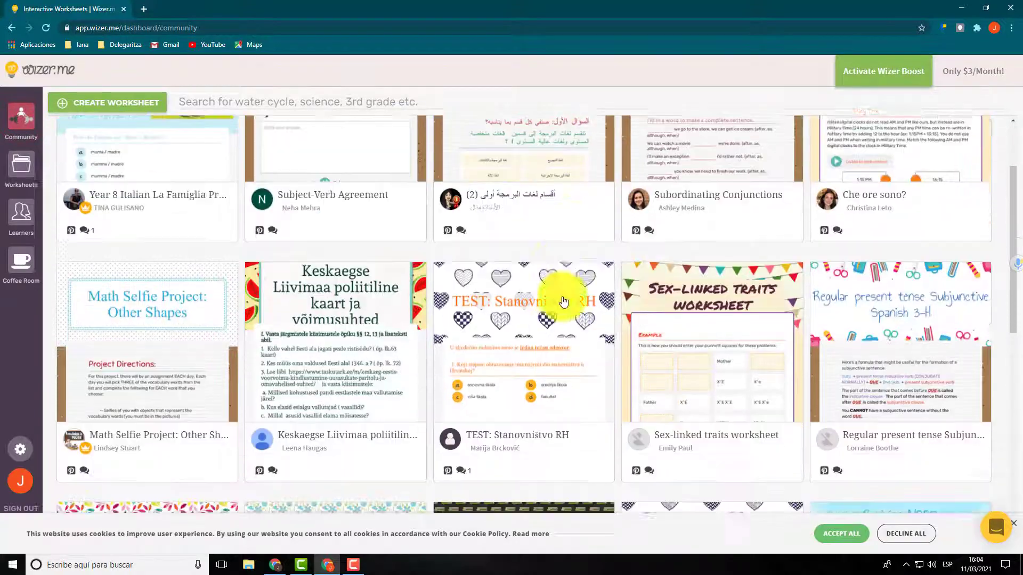
pyautogui.scroll(-7, 546, 350)
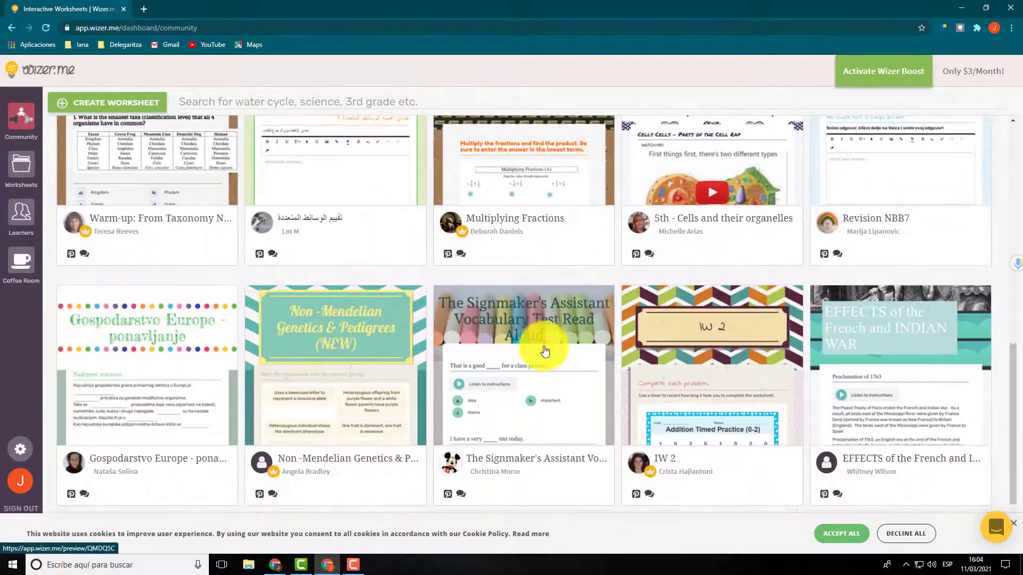
pyautogui.scroll(-3, 540, 347)
pyautogui.scroll(-6, 535, 327)
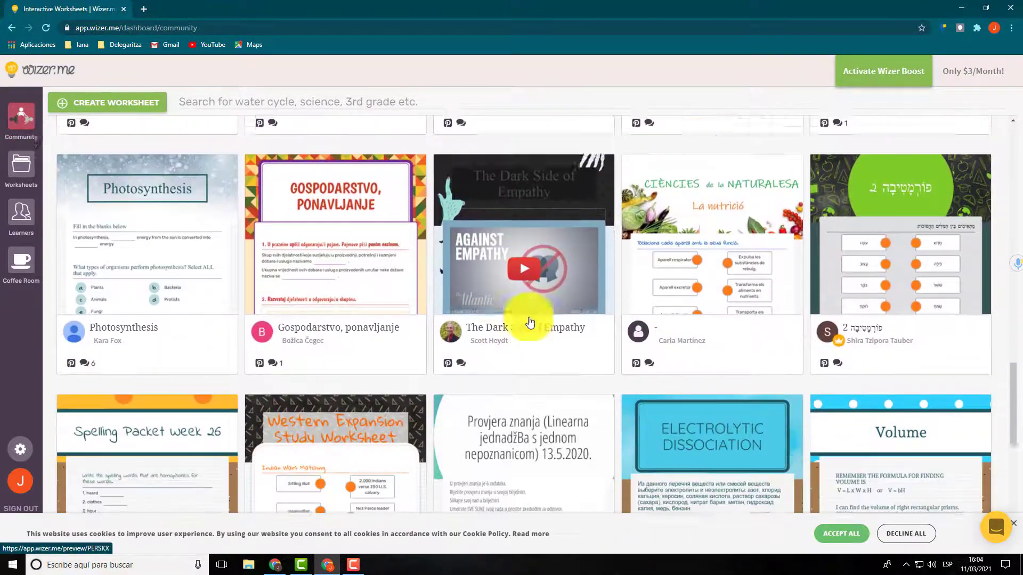
pyautogui.scroll(20, 529, 317)
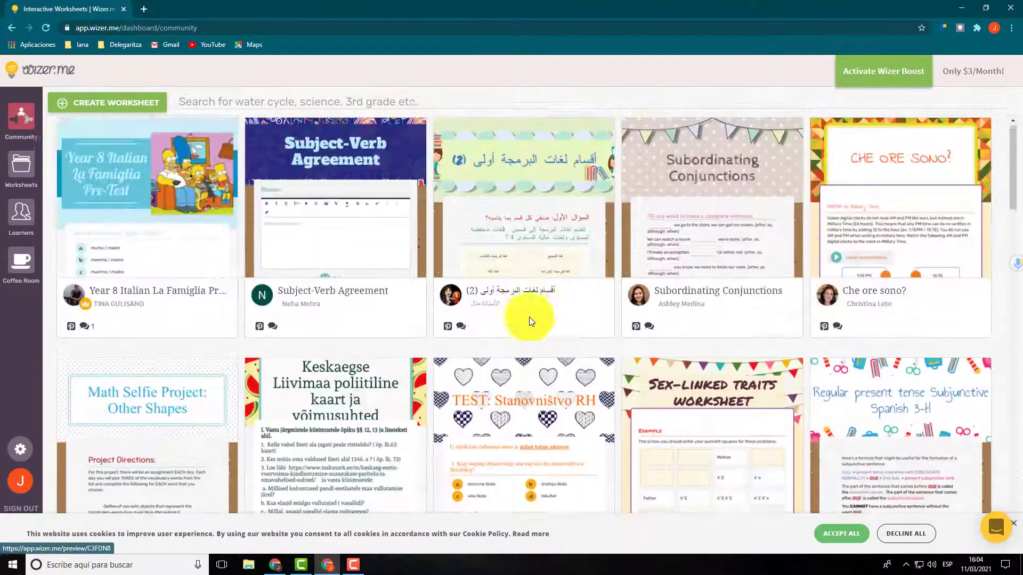
# Step: View the personal worksheet collection, and check the classrooms and learners lists in the Learners section
pyautogui.click(20, 174)
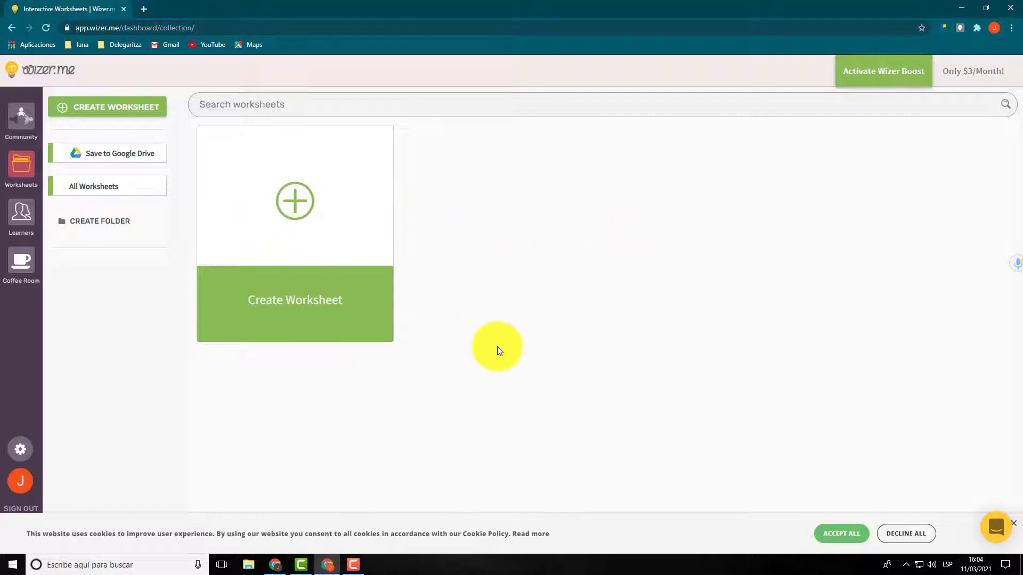
pyautogui.click(24, 217)
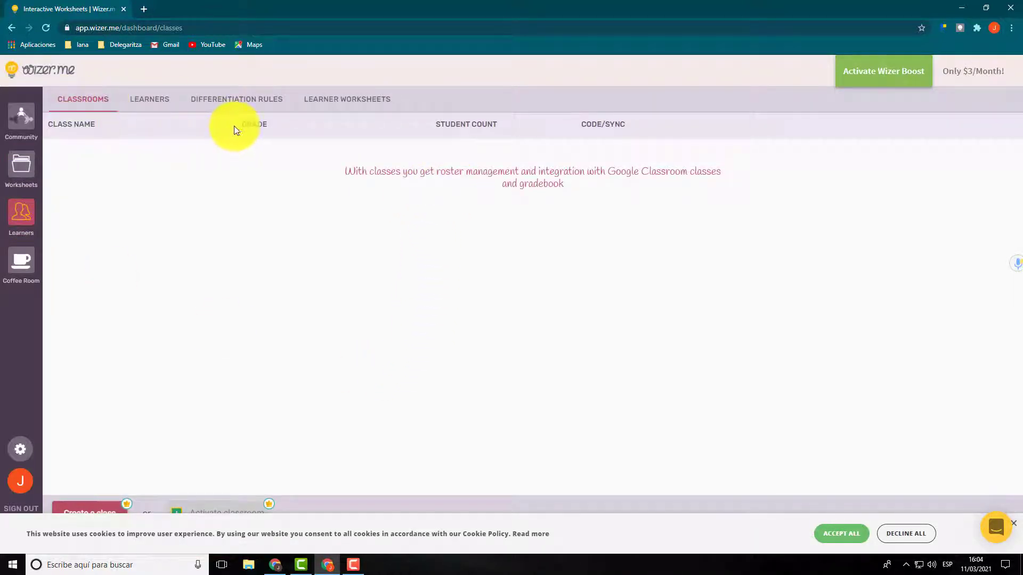
pyautogui.click(162, 106)
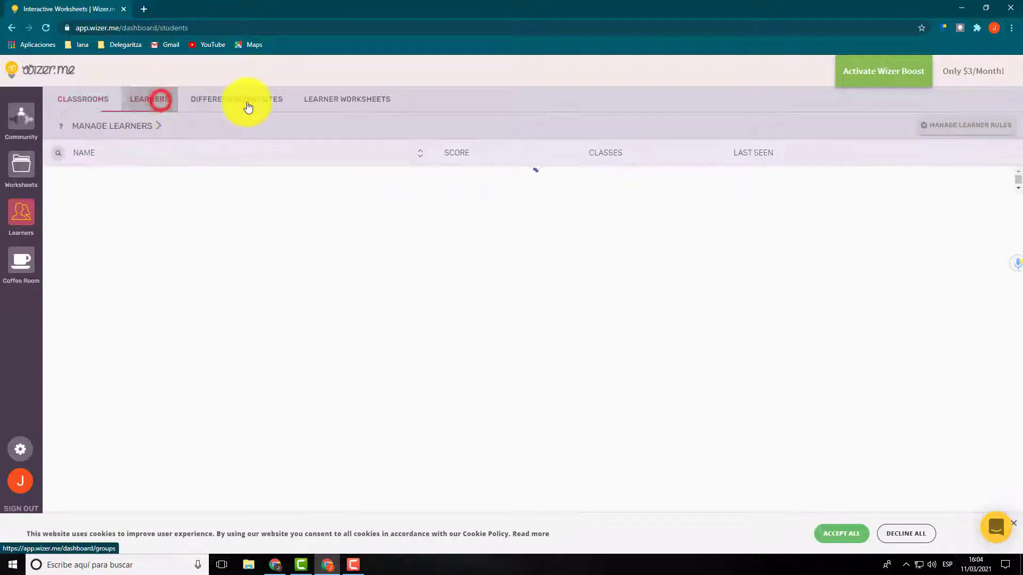
pyautogui.click(83, 99)
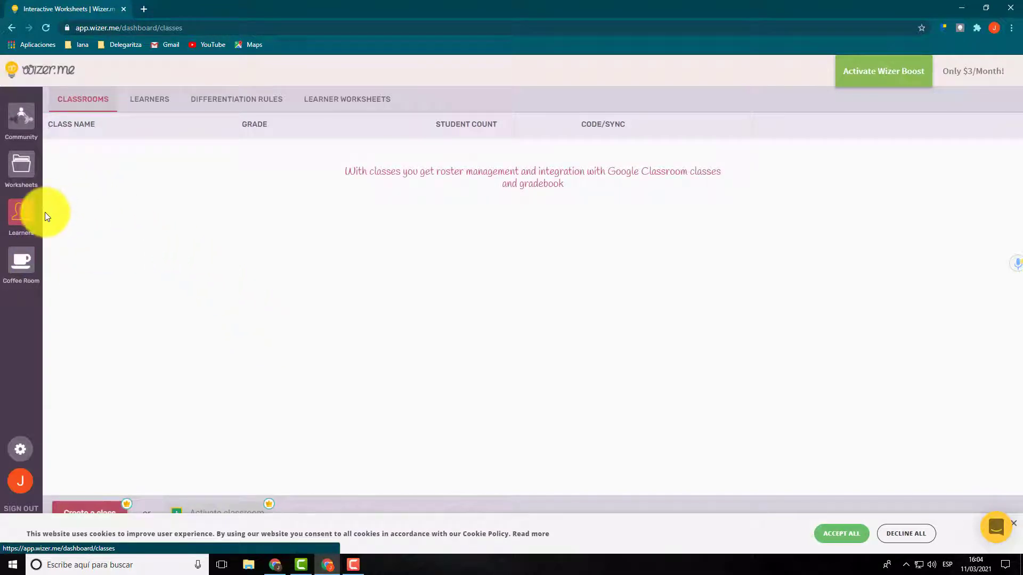
# Step: Open the Coffee Room, look over its Community Welcome Guide, and close that page
pyautogui.click(25, 267)
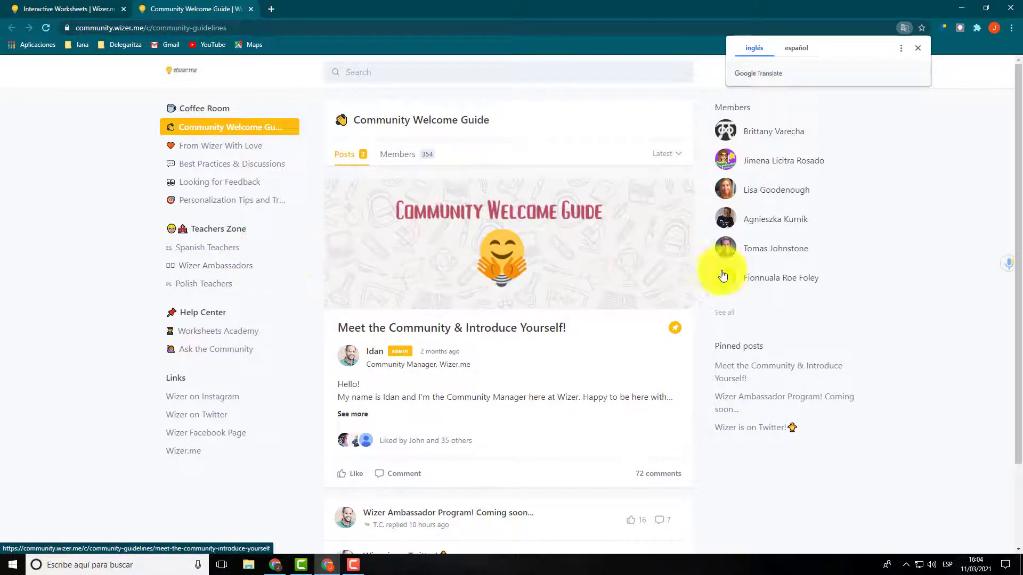
pyautogui.scroll(-2, 879, 237)
pyautogui.scroll(2, 362, 299)
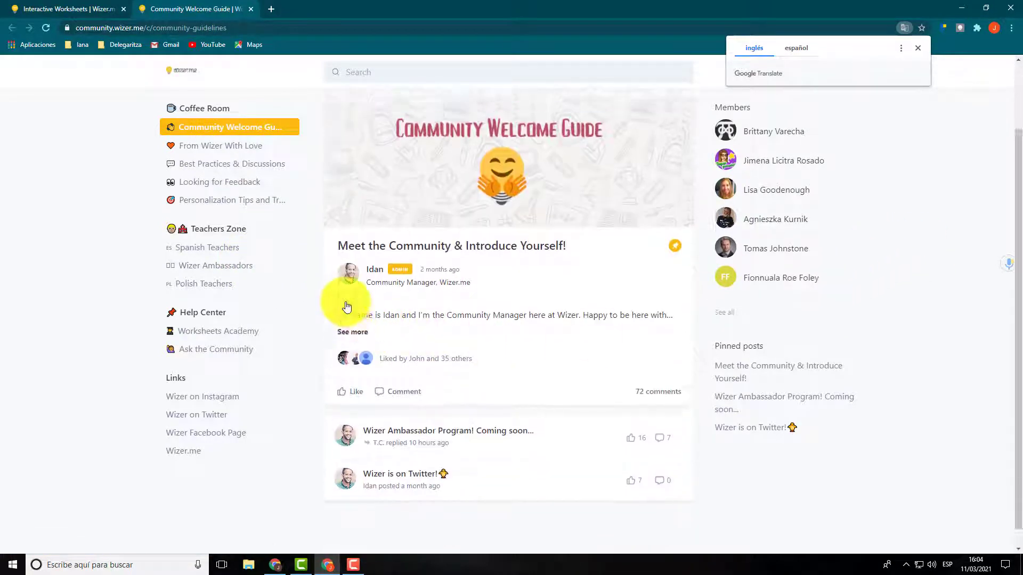
pyautogui.click(81, 11)
pyautogui.click(193, 8)
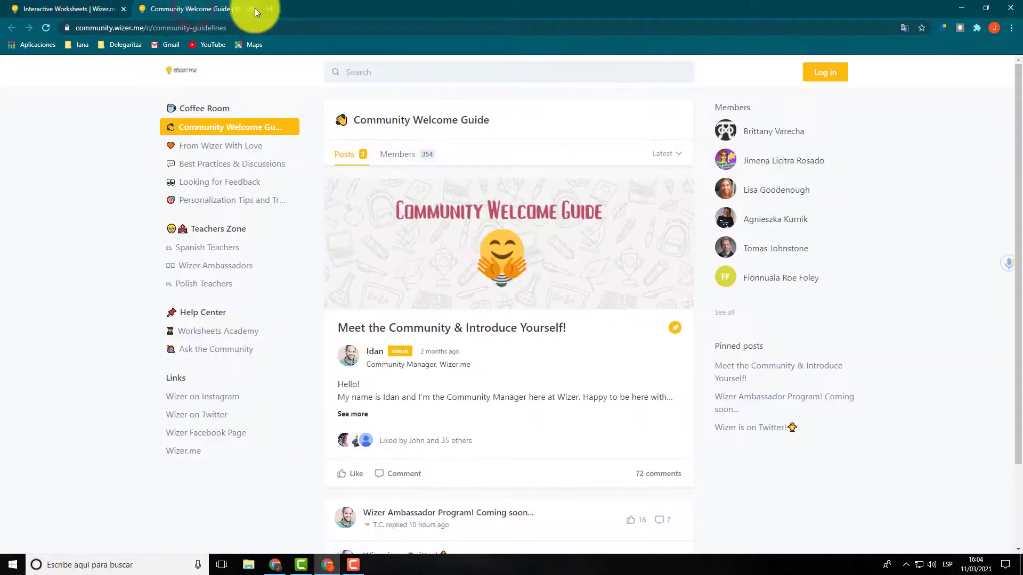
pyautogui.click(252, 9)
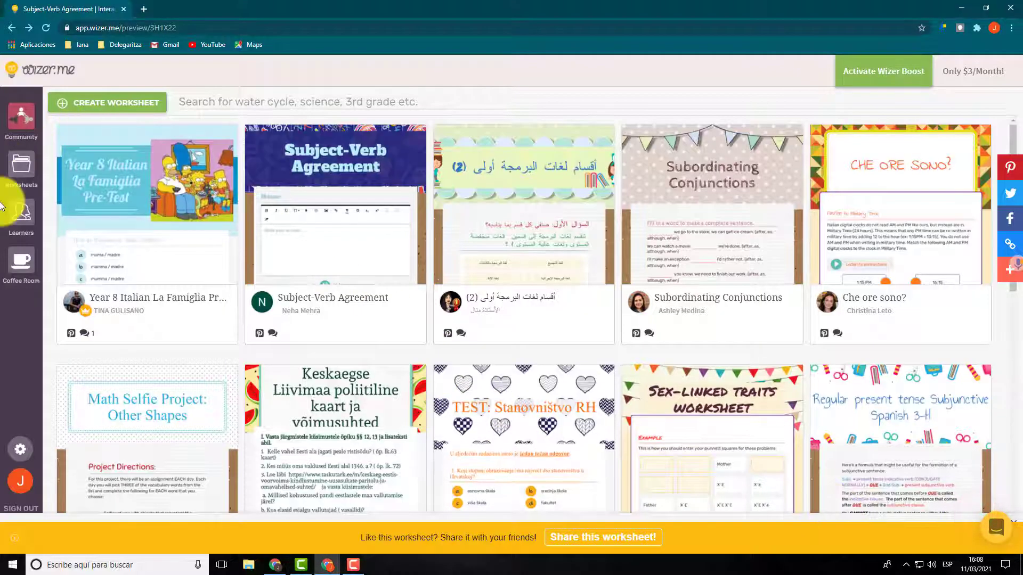
# Step: Open the Subject-Verb Agreement worksheet from the Community gallery and examine its answer fields, sorting task and multiple-choice questions
pyautogui.click(16, 129)
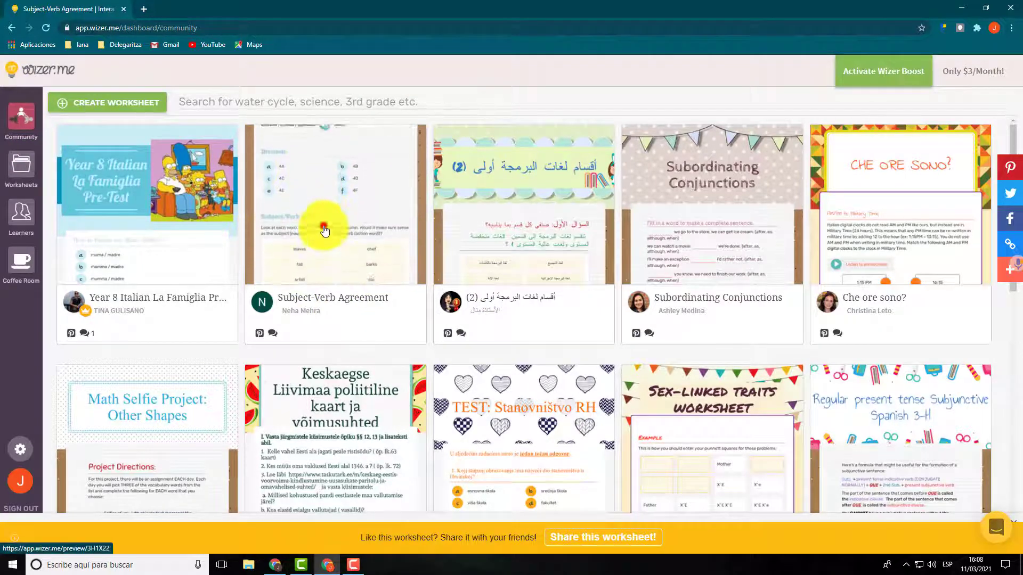
pyautogui.click(323, 233)
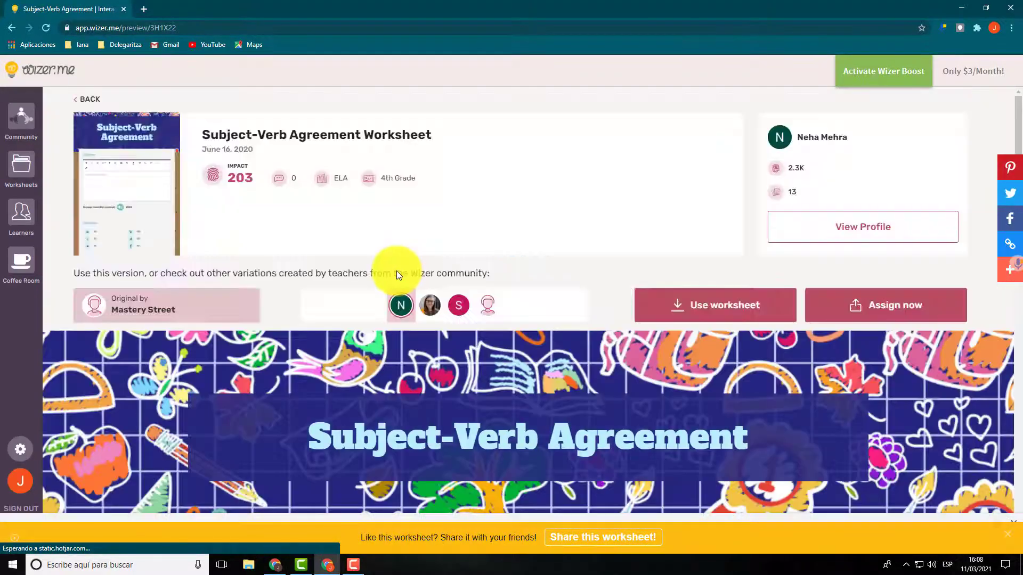
pyautogui.scroll(-7, 516, 375)
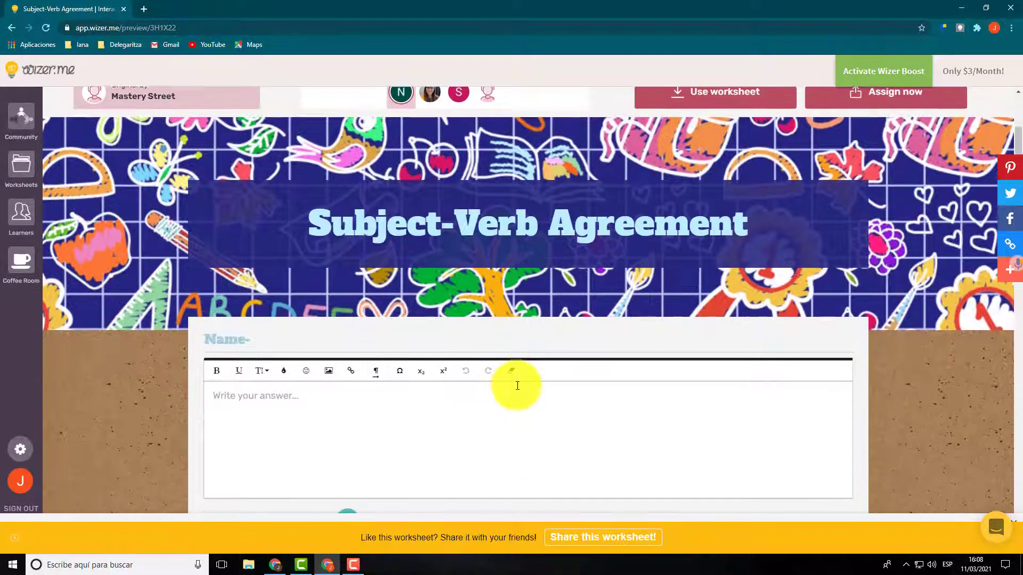
pyautogui.scroll(-1, 515, 385)
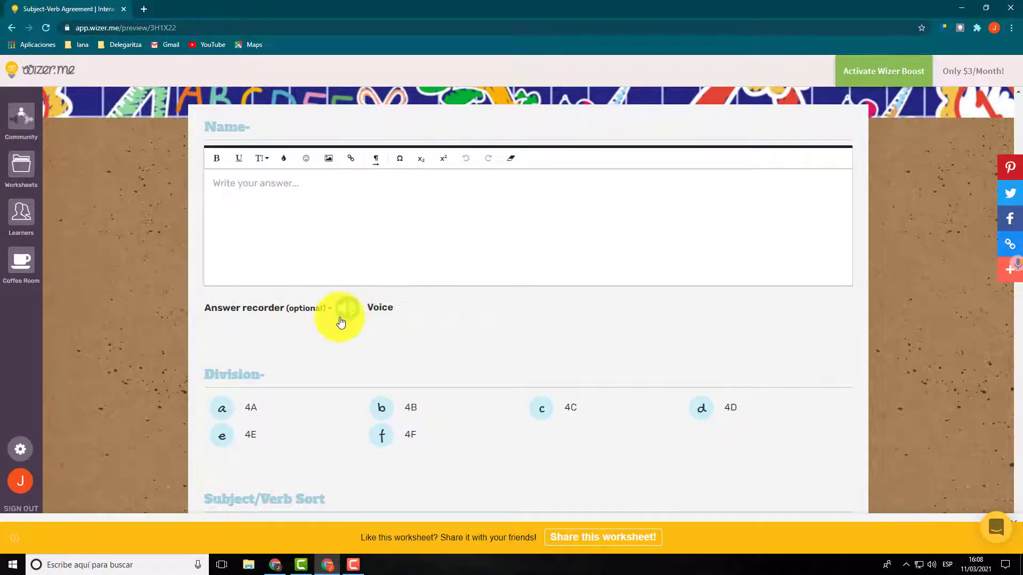
pyautogui.scroll(-2, 341, 322)
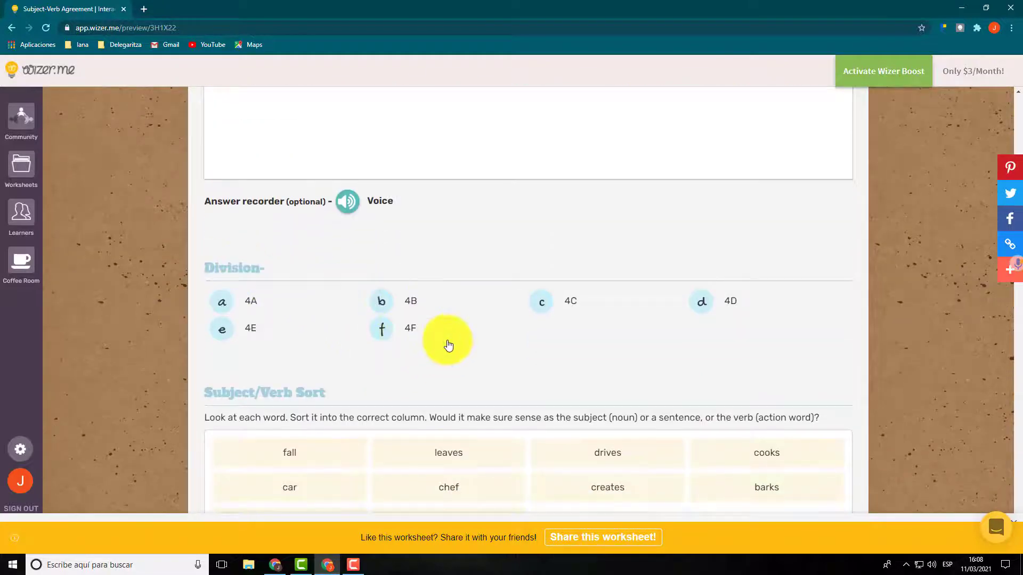
pyautogui.scroll(-2, 446, 345)
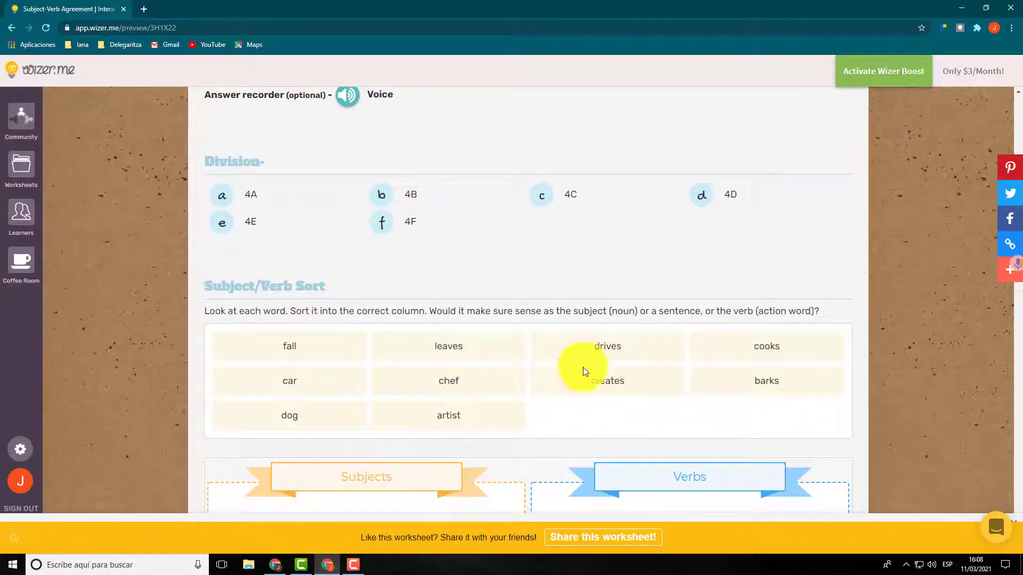
pyautogui.scroll(-3, 513, 296)
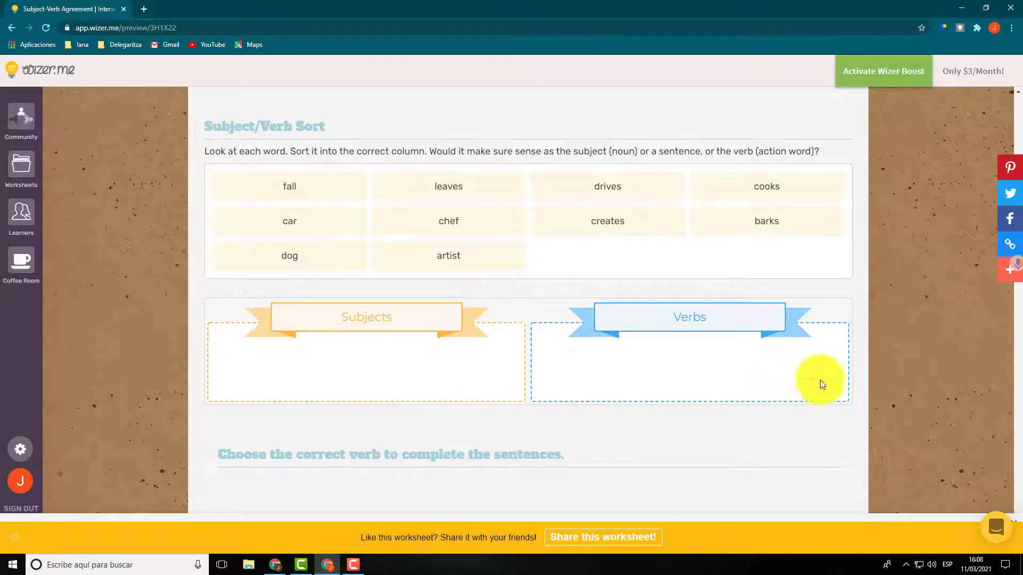
pyautogui.scroll(-7, 503, 332)
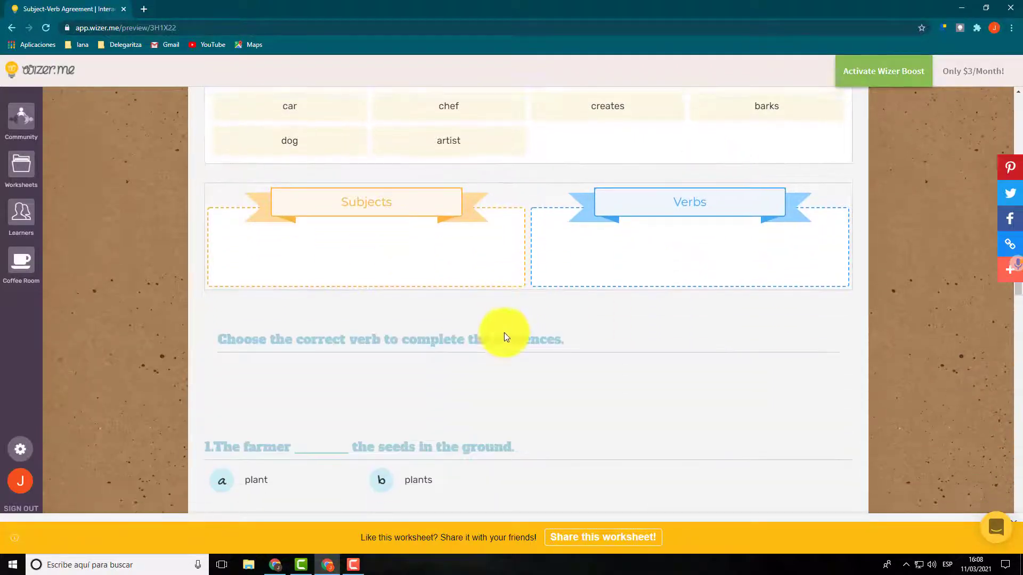
pyautogui.scroll(-13, 316, 305)
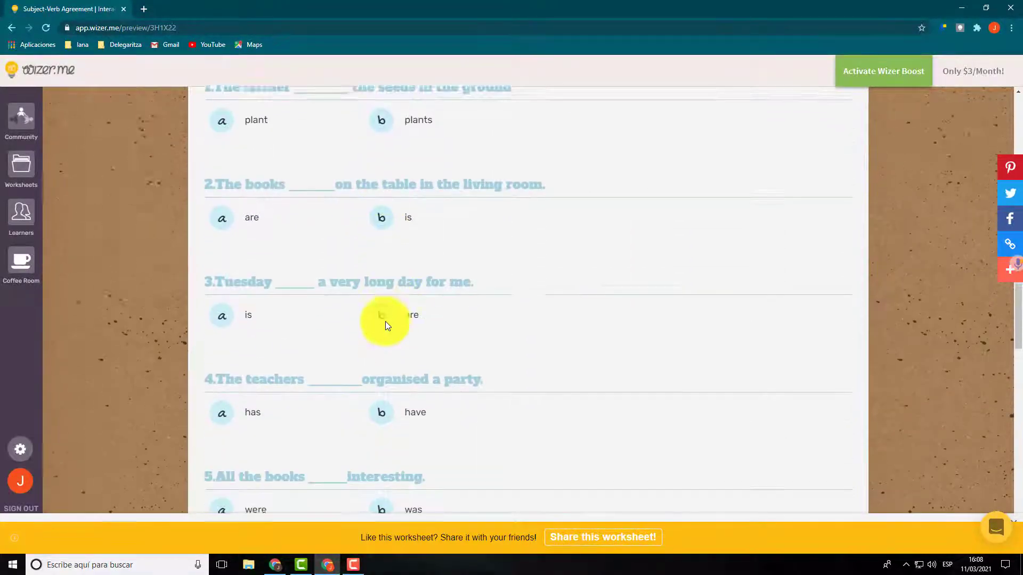
pyautogui.scroll(-4, 385, 337)
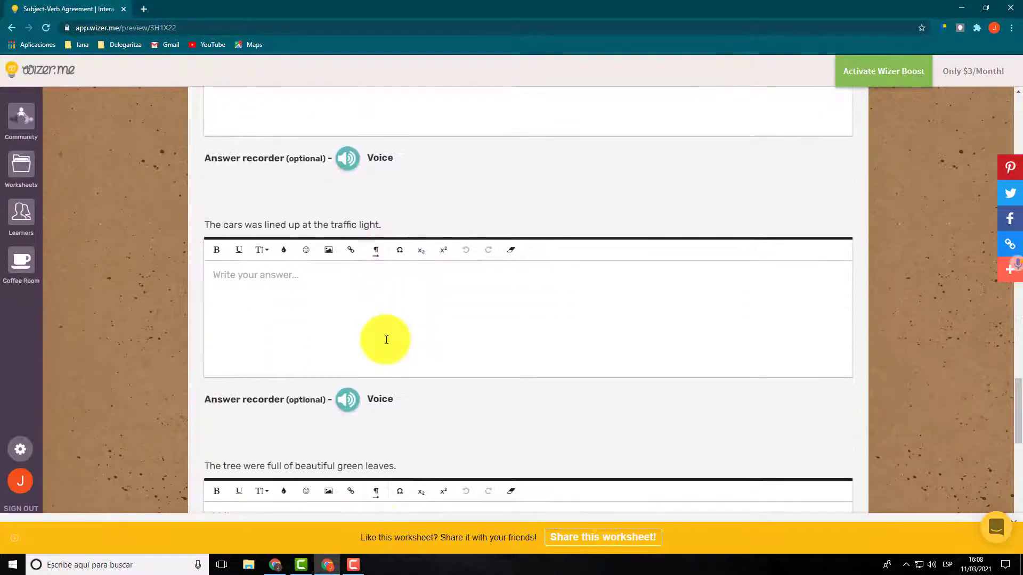
pyautogui.scroll(17, 385, 337)
pyautogui.scroll(15, 395, 331)
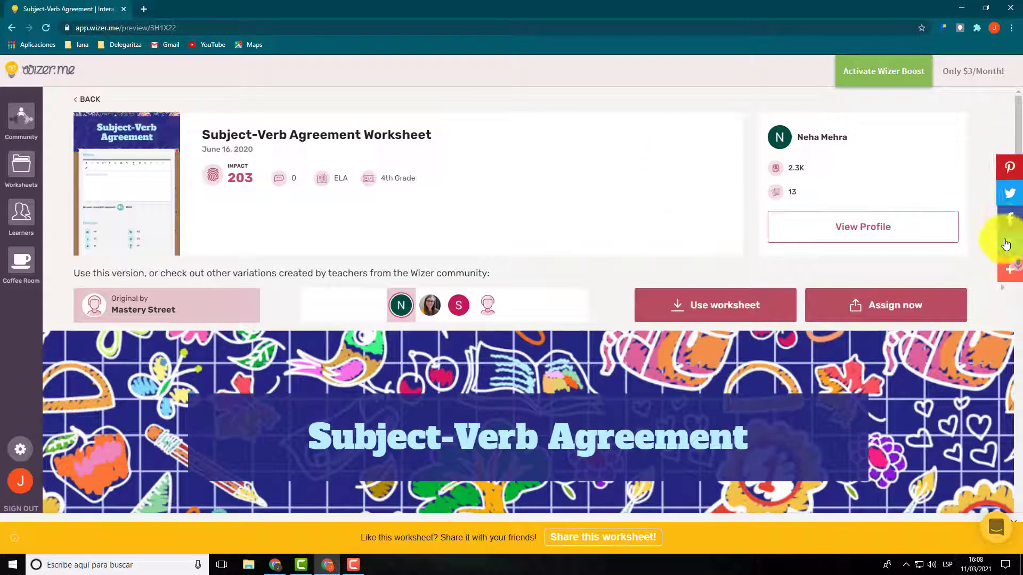
# Step: Open the sharing options for the Subject-Verb Agreement worksheet and look through the full list of services
pyautogui.click(1000, 275)
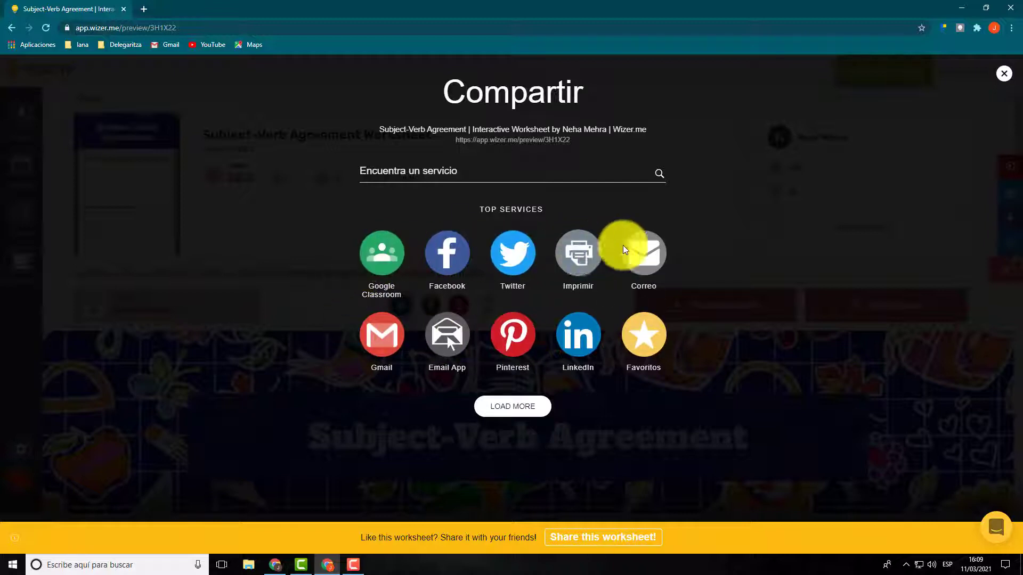
pyautogui.click(515, 409)
pyautogui.scroll(-4, 686, 341)
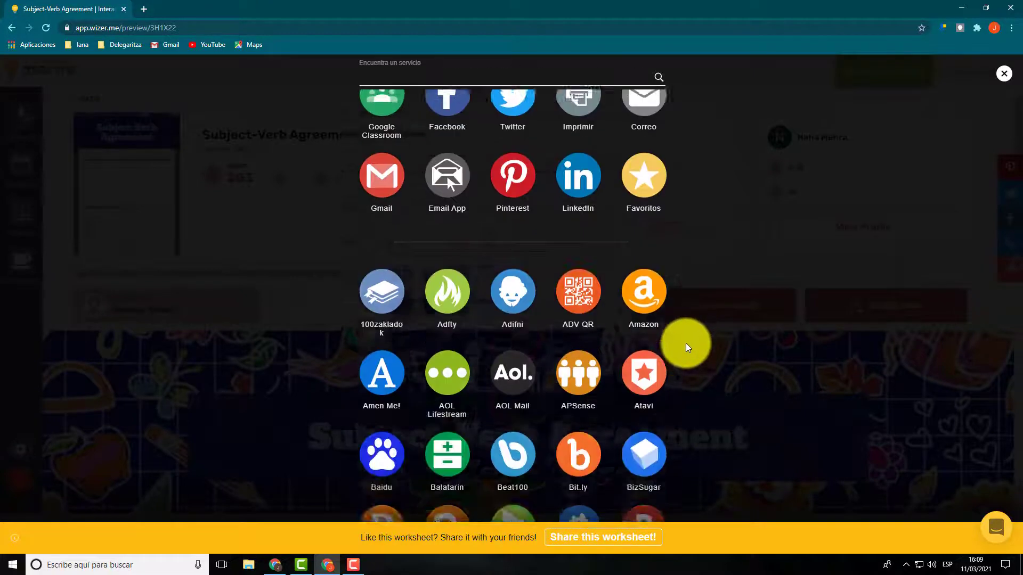
pyautogui.scroll(-6, 640, 351)
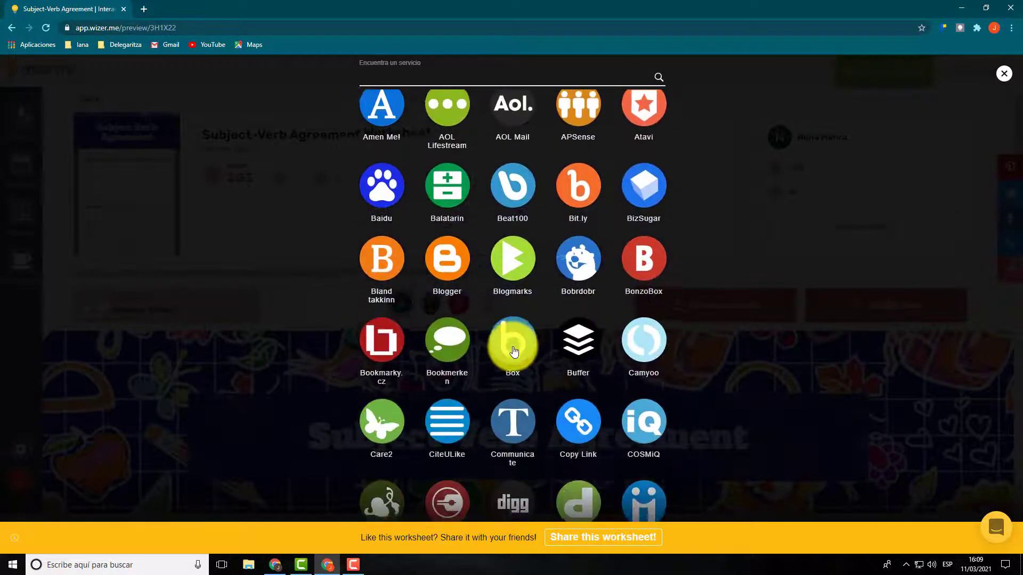
pyautogui.scroll(2, 650, 343)
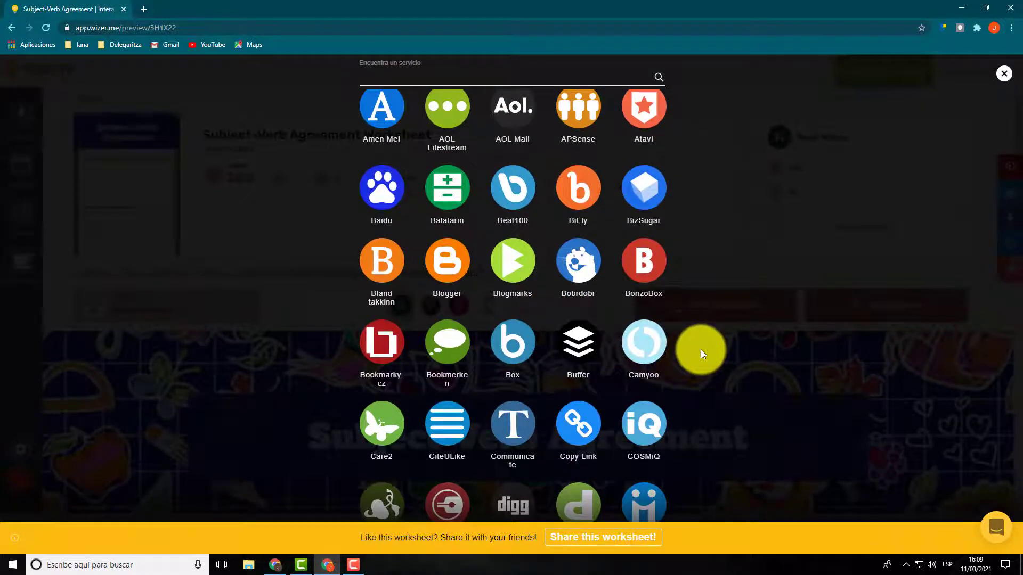
# Step: Open the Google Classroom share page for the worksheet, view the list of available classes, and close the page without sharing
pyautogui.scroll(1, 750, 292)
pyautogui.scroll(7, 750, 292)
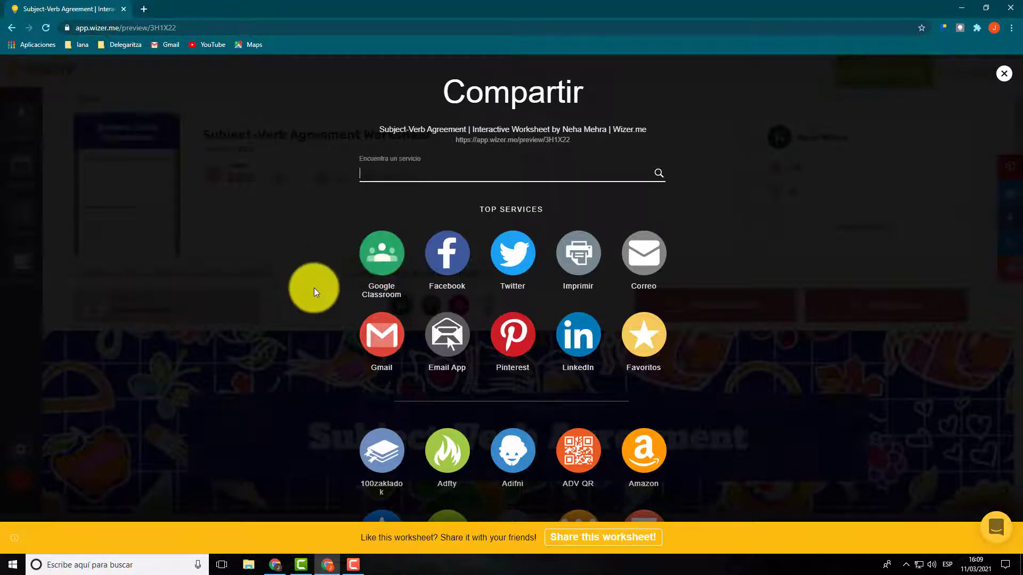
pyautogui.click(384, 258)
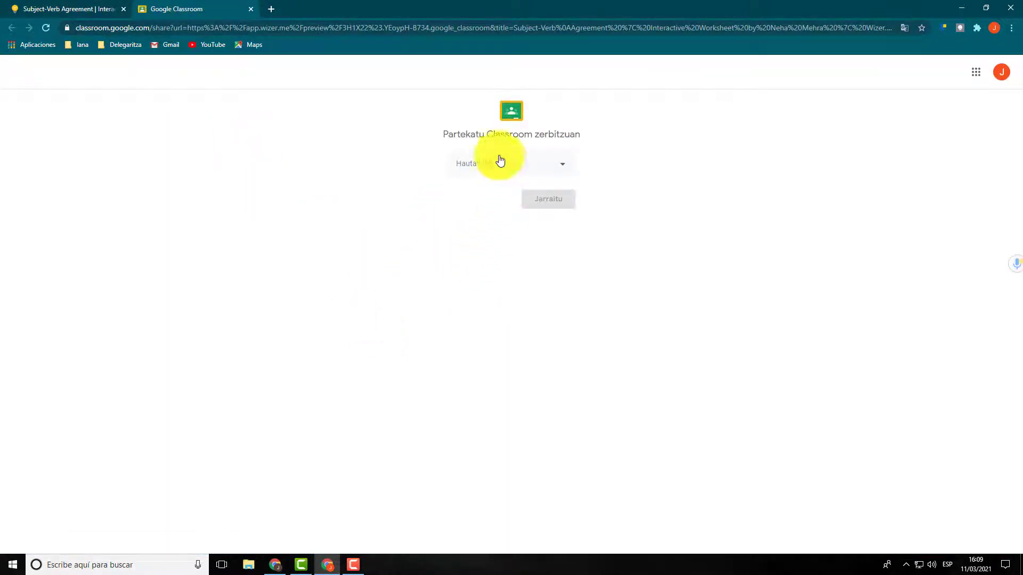
pyautogui.click(560, 164)
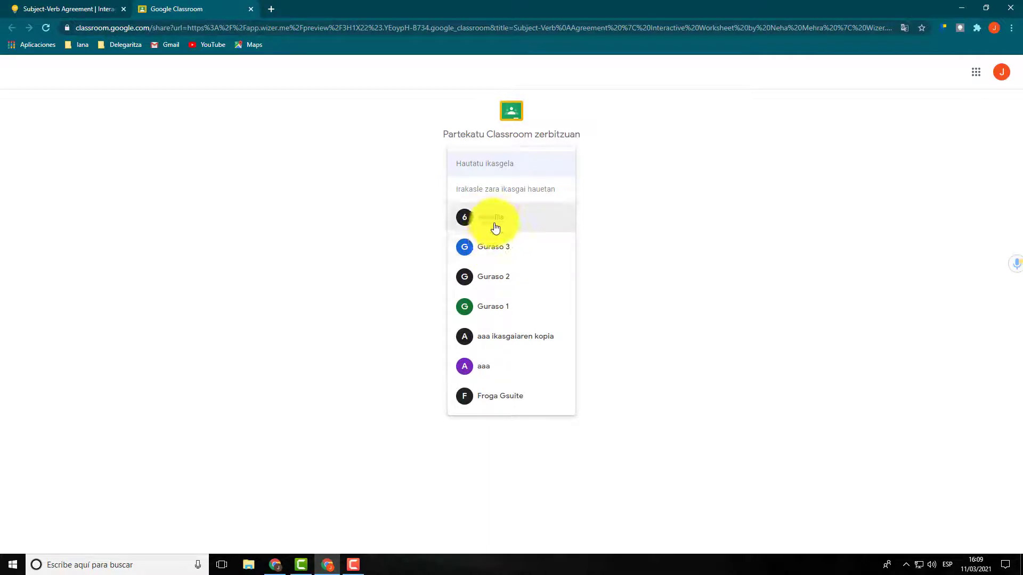
pyautogui.click(629, 226)
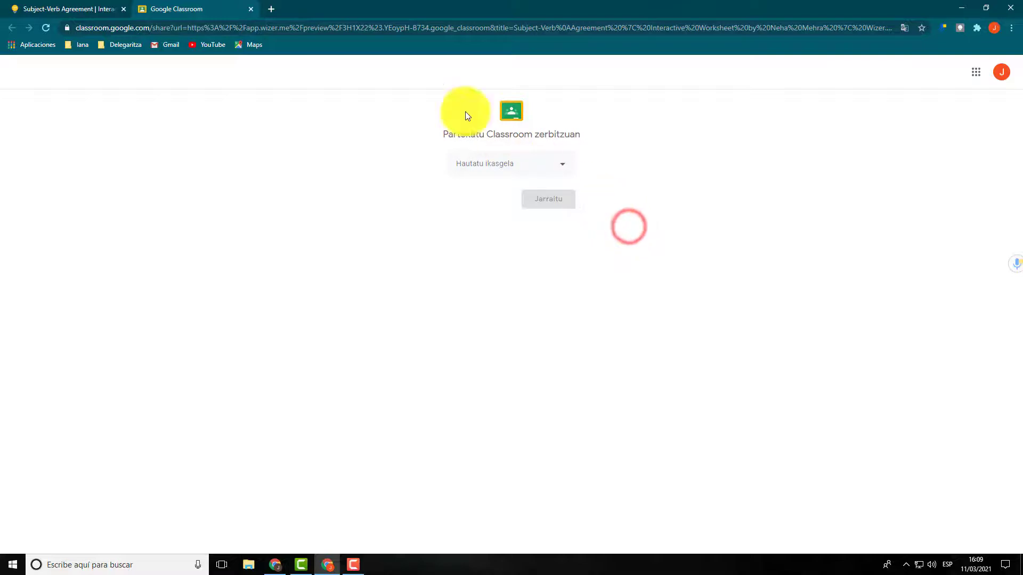
pyautogui.click(251, 9)
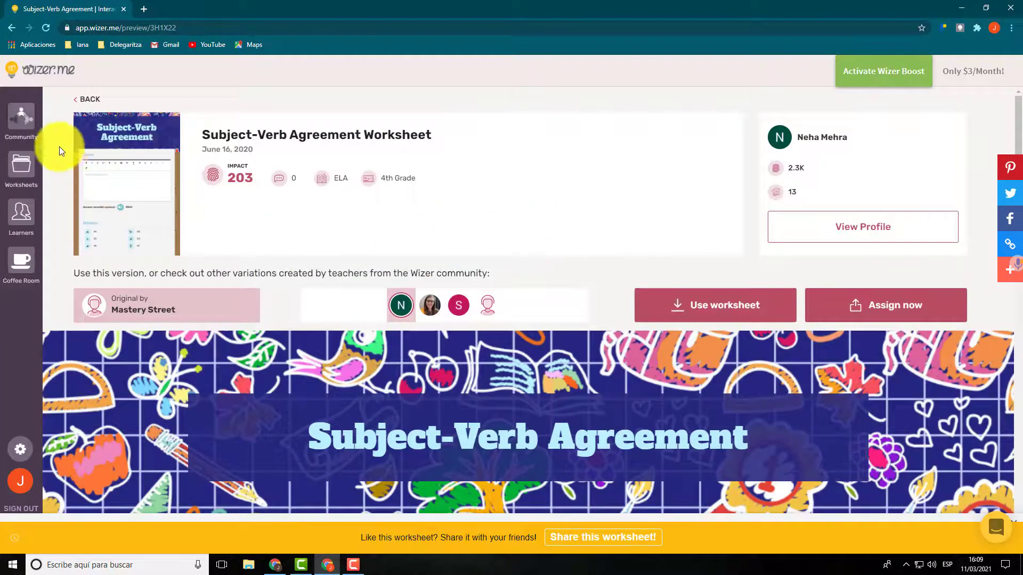
# Step: Look through the whole Subject-Verb Agreement worksheet down to its rating and comment section, and return to its header
pyautogui.scroll(-10, 331, 255)
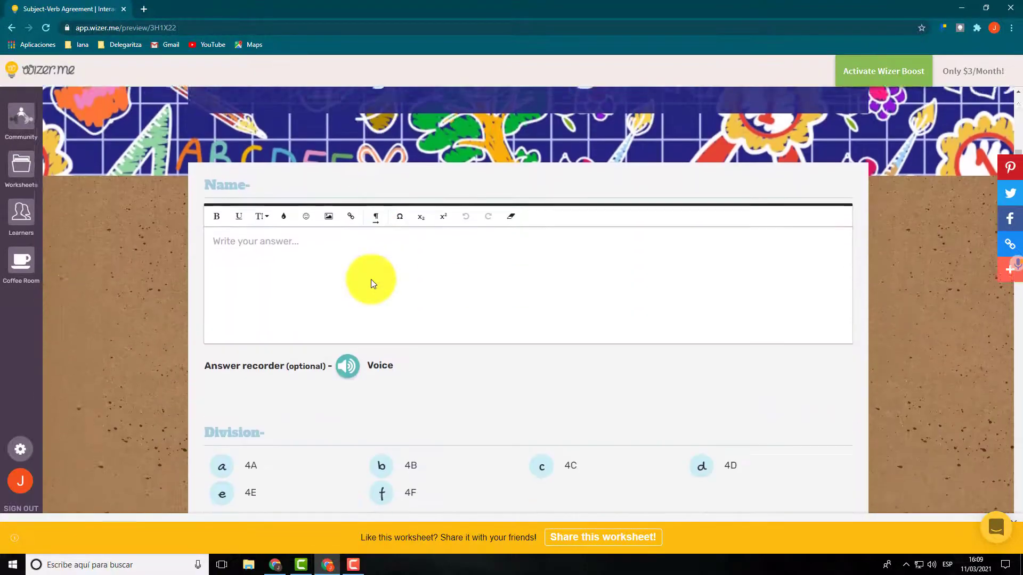
pyautogui.scroll(-20, 371, 280)
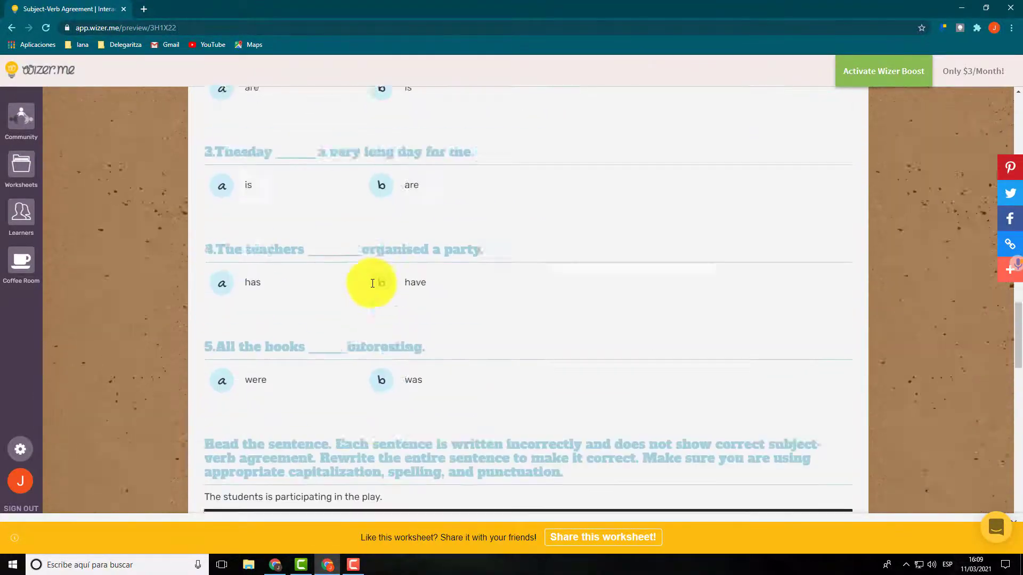
pyautogui.scroll(-12, 374, 283)
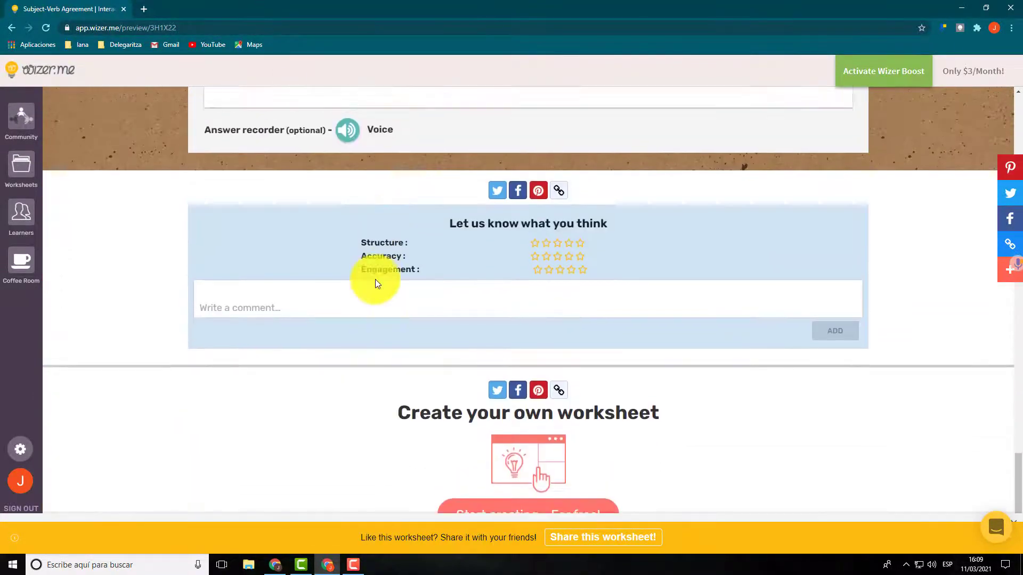
pyautogui.scroll(9, 375, 279)
pyautogui.scroll(20, 378, 272)
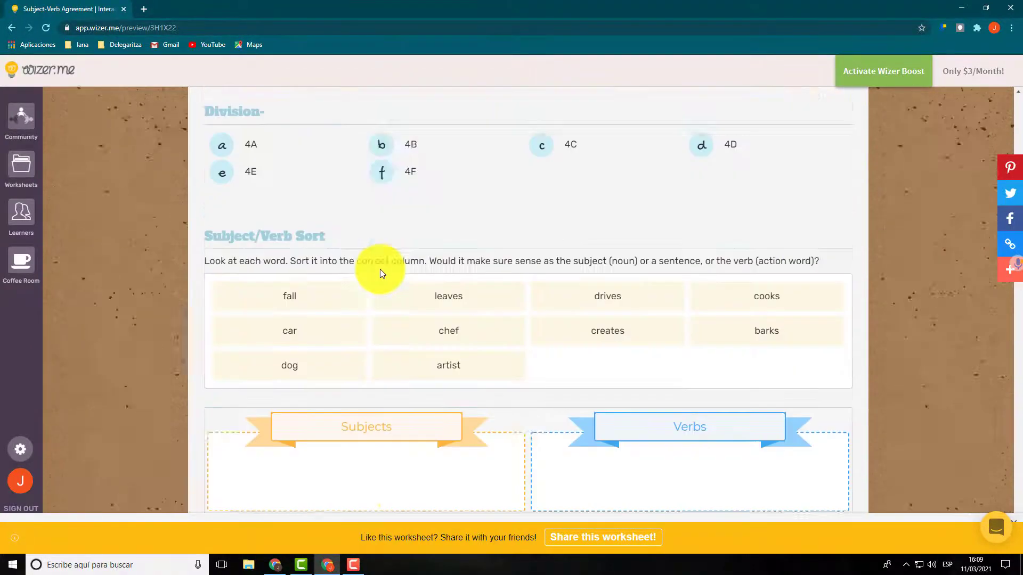
pyautogui.scroll(5, 379, 269)
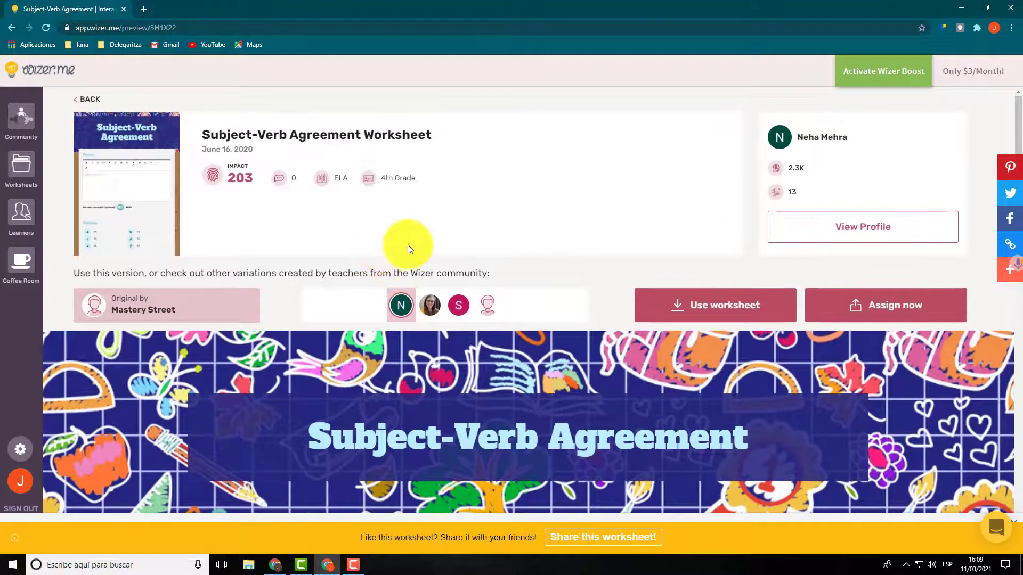